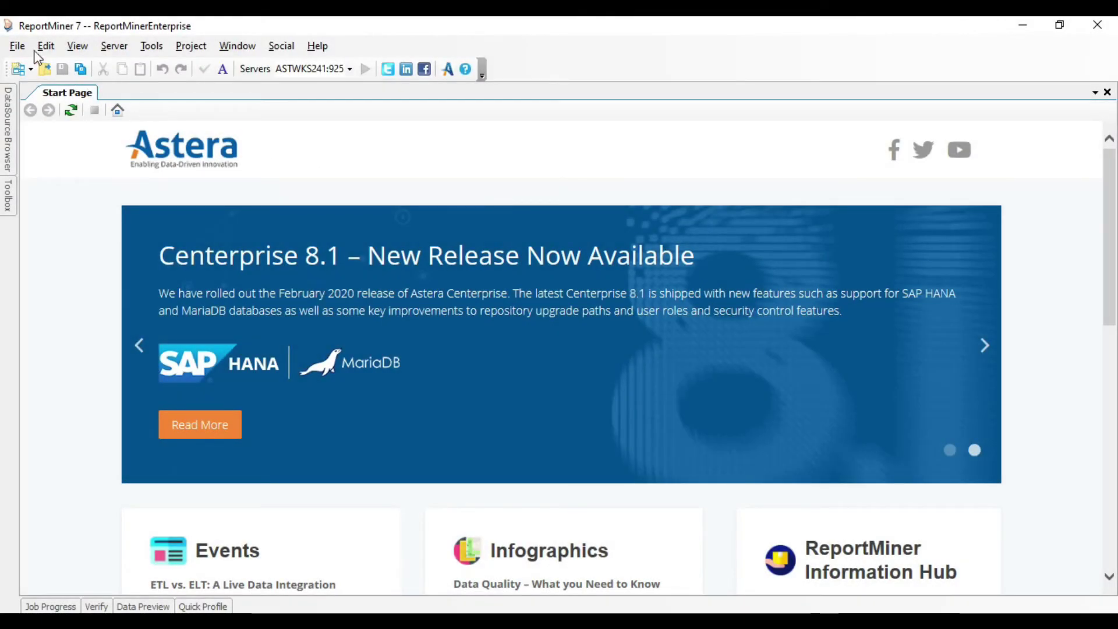
# Step: Create a new report model and enlarge its Report Options window to show all settings
pyautogui.click(16, 46)
pyautogui.moveTo(41, 66)
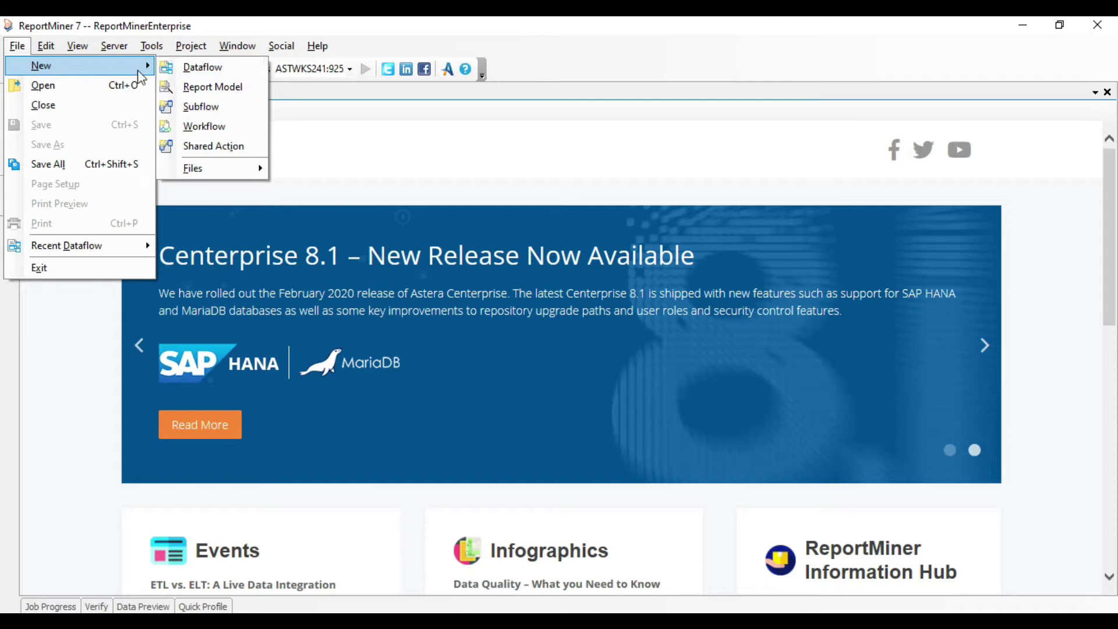
pyautogui.click(197, 87)
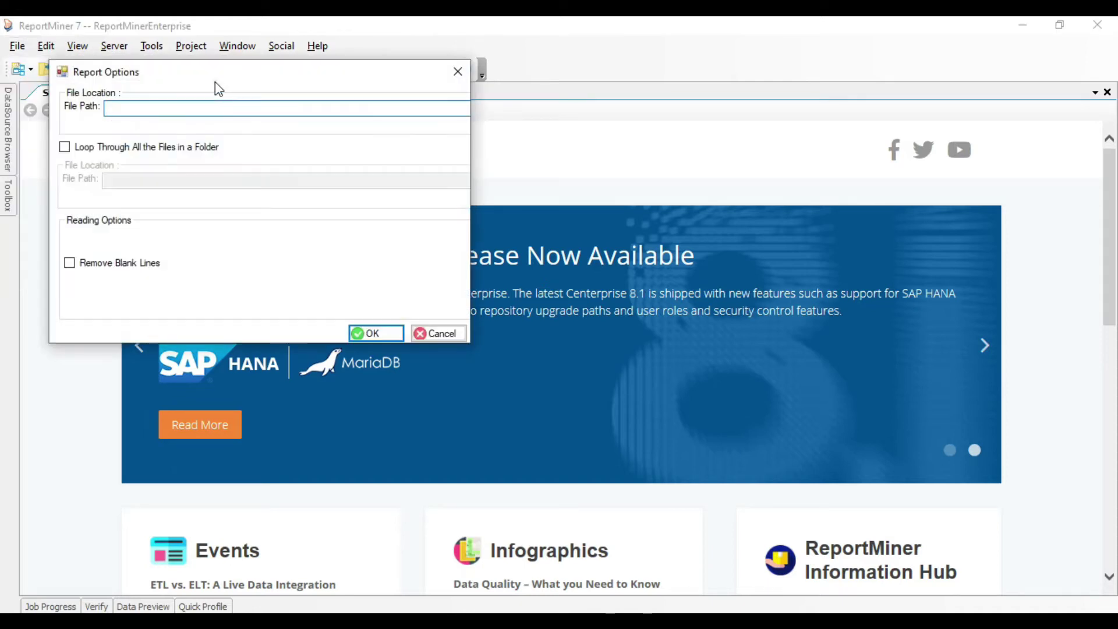
pyautogui.moveTo(215, 82); pyautogui.dragTo(539, 155)
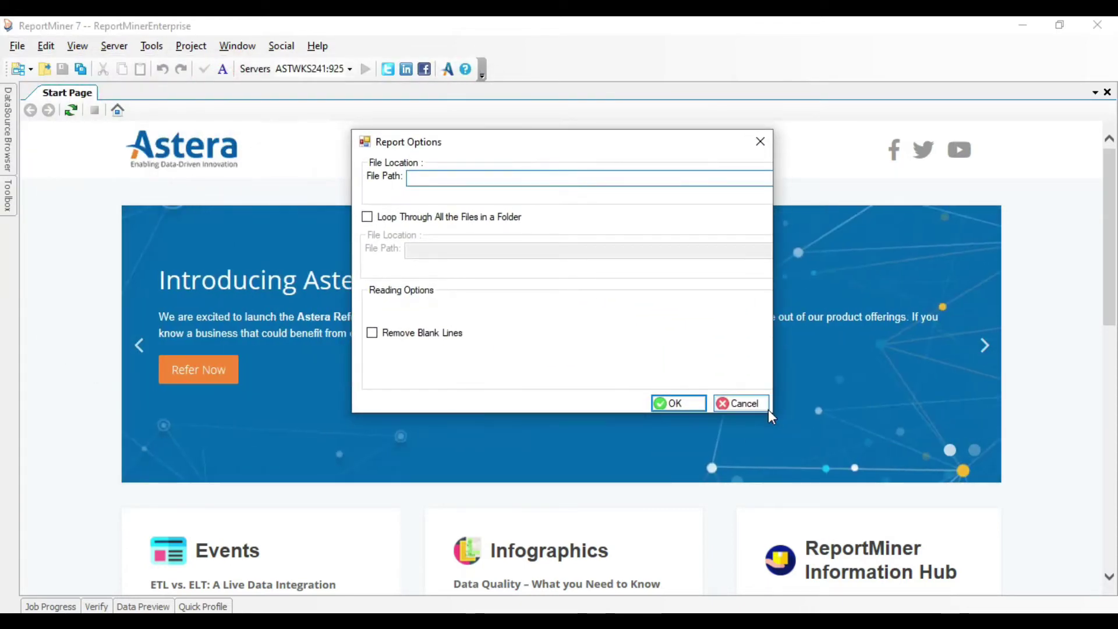
pyautogui.moveTo(772, 411); pyautogui.dragTo(994, 525)
# Step: Choose StatementPDF.pdf as the source file and expand Other Options
pyautogui.click(865, 182)
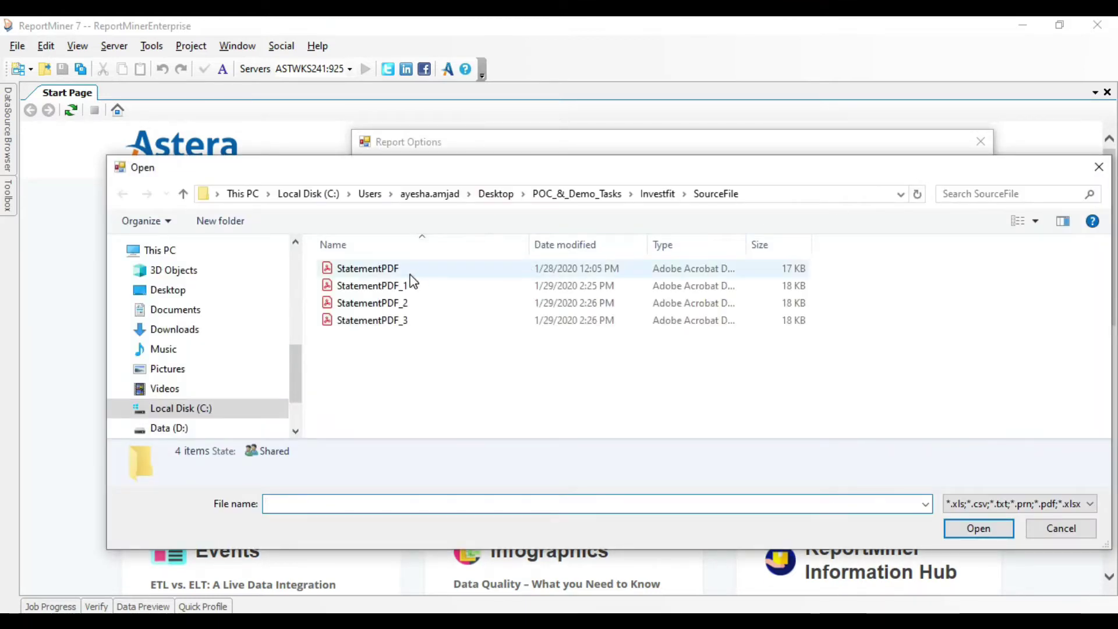
pyautogui.click(410, 273)
pyautogui.click(965, 533)
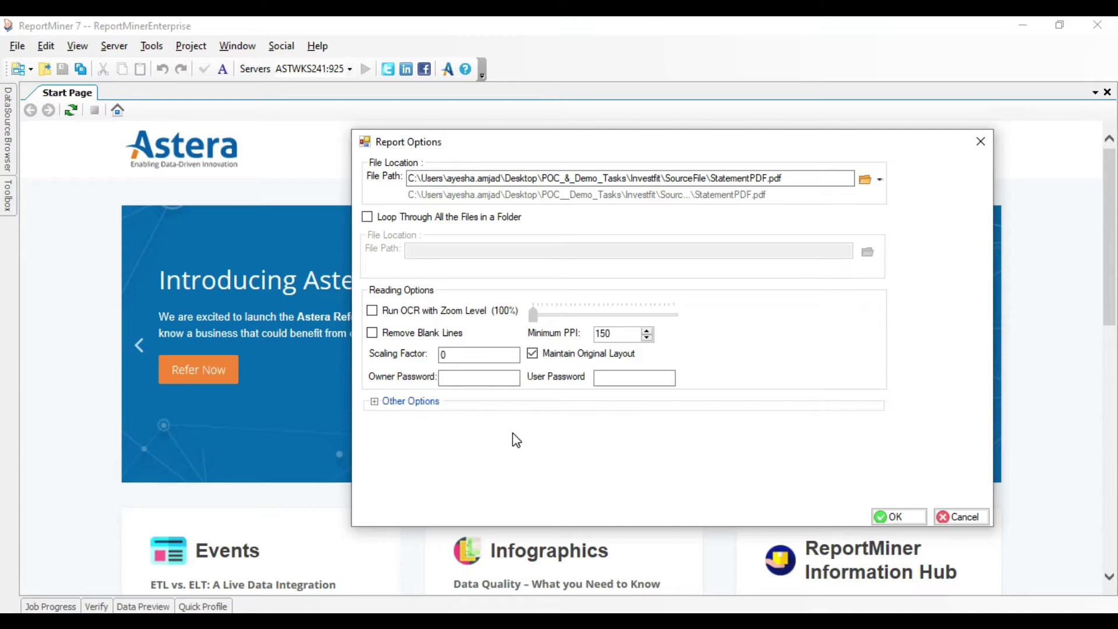
pyautogui.click(376, 407)
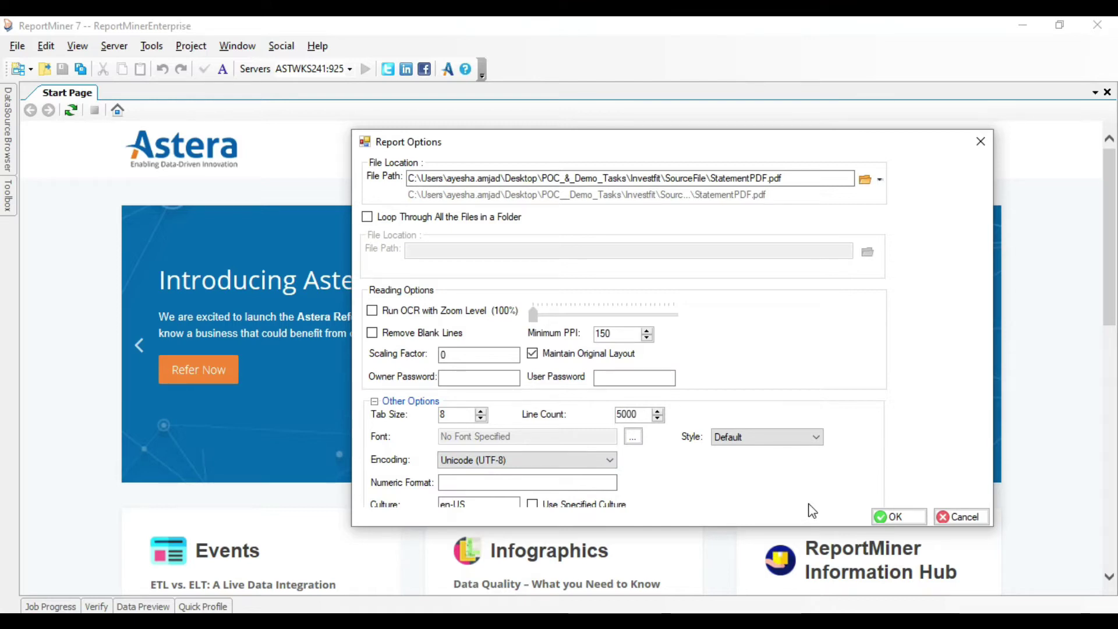
# Step: Accept the report options to create ReportModel4.Rmd and scroll through the statement's text lines
pyautogui.click(889, 516)
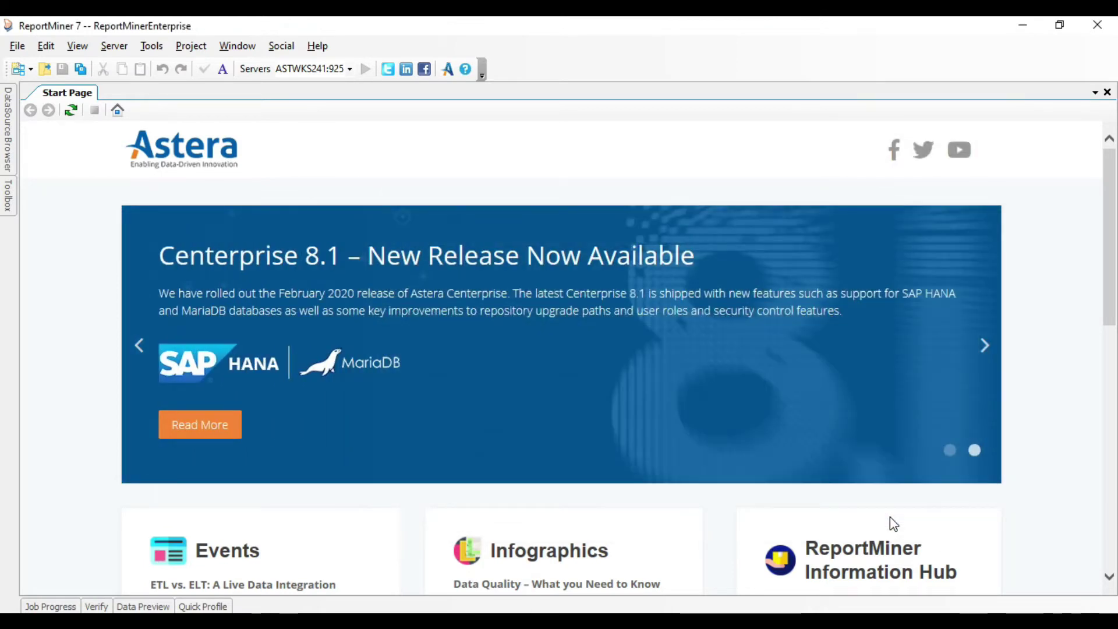
pyautogui.scroll(-7, 891, 517)
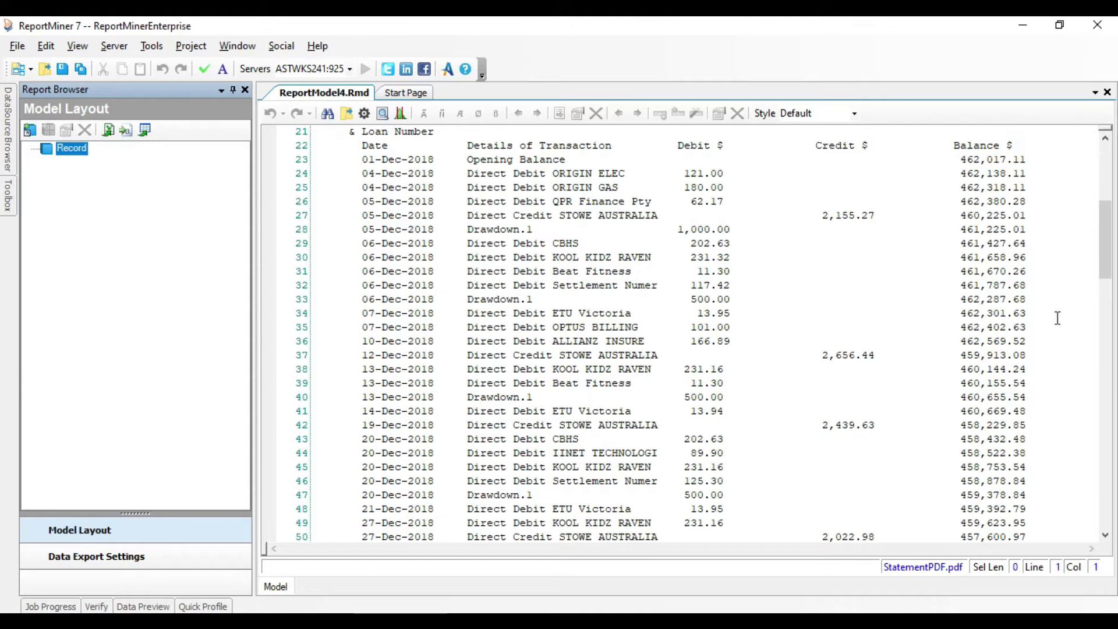
pyautogui.click(1104, 265)
pyautogui.moveTo(1110, 285); pyautogui.dragTo(1110, 370)
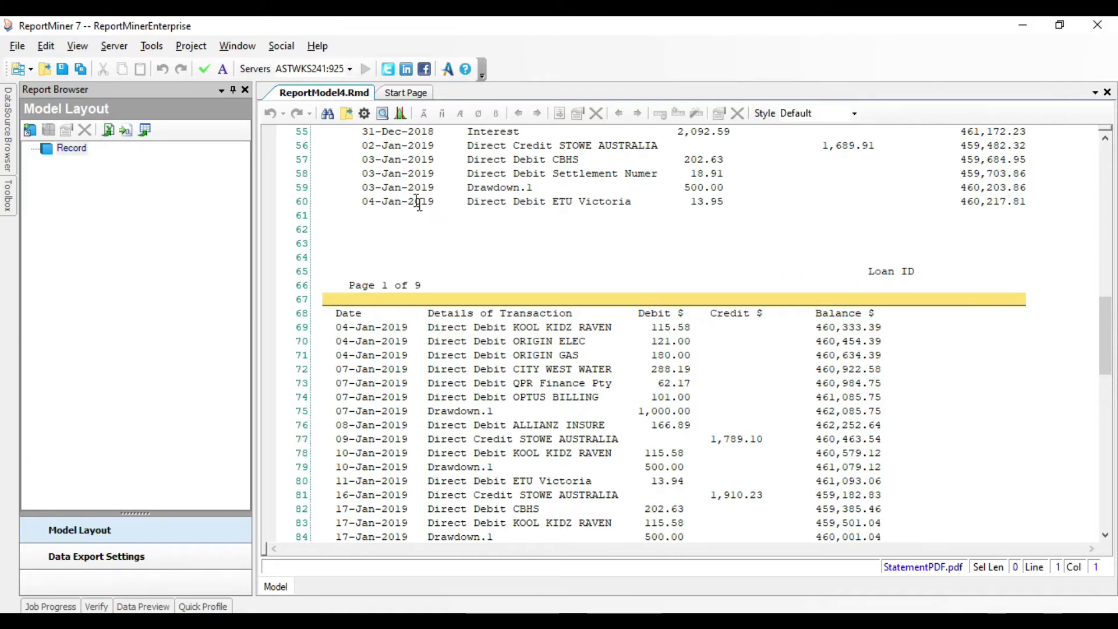
# Step: Change the Scaling Factor in Report Options from 0 to 3 and apply it
pyautogui.click(365, 114)
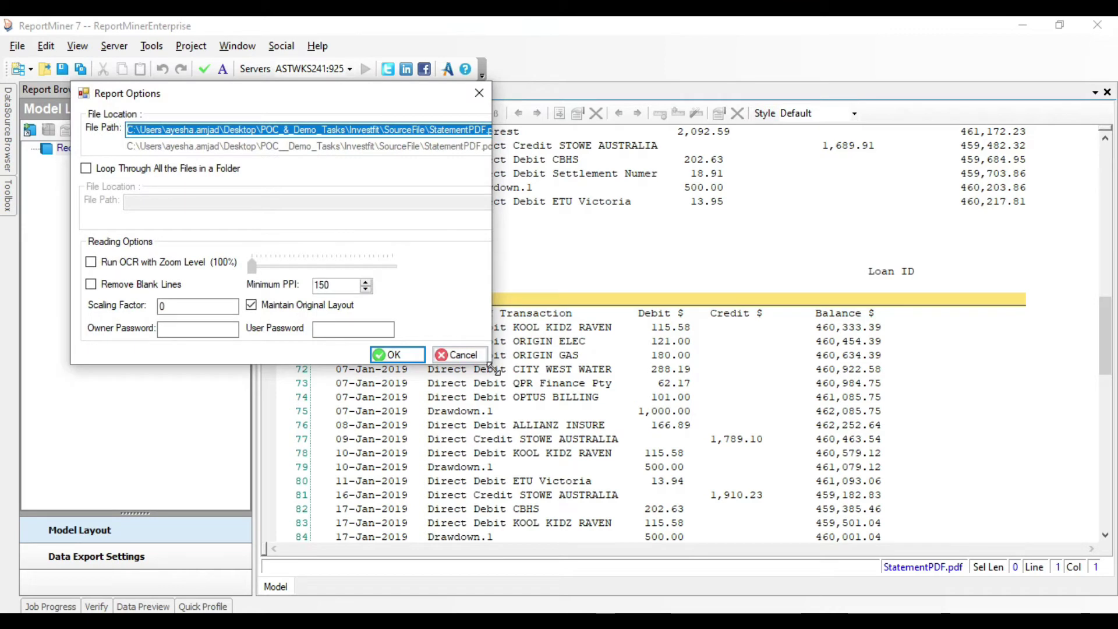
pyautogui.moveTo(492, 363); pyautogui.dragTo(638, 429)
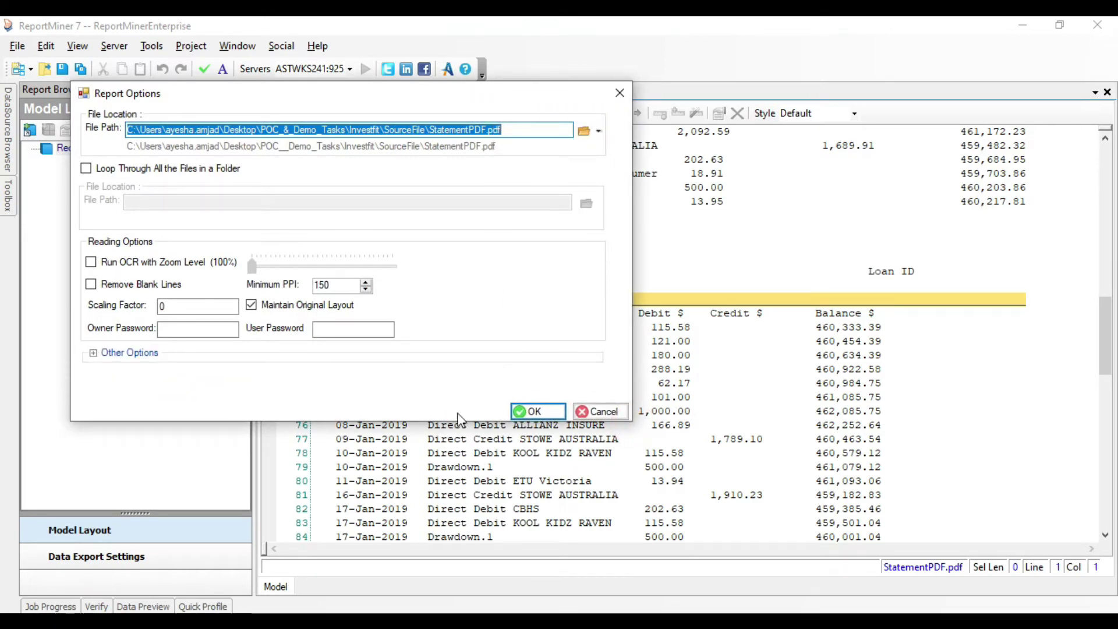
pyautogui.click(187, 306)
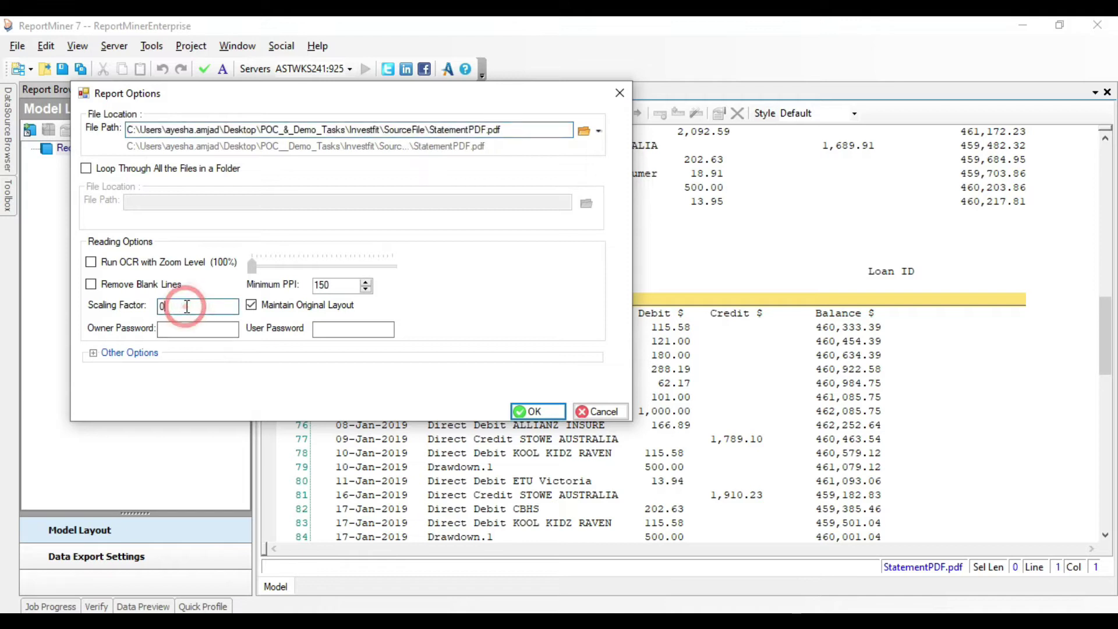
pyautogui.press('BackSpace')
pyautogui.write('3')
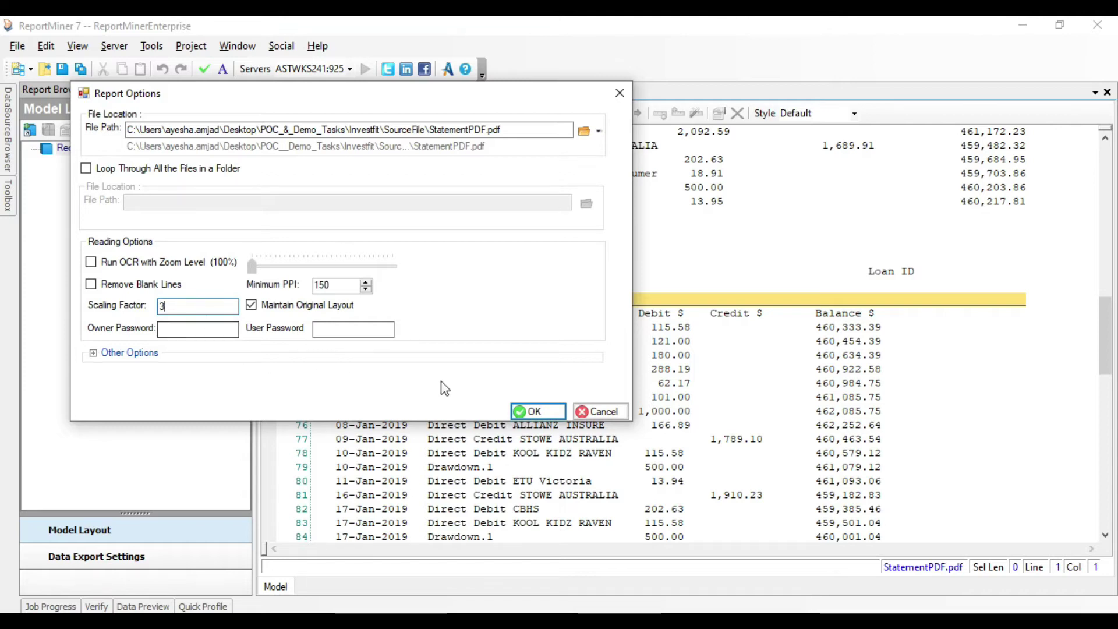
pyautogui.click(531, 411)
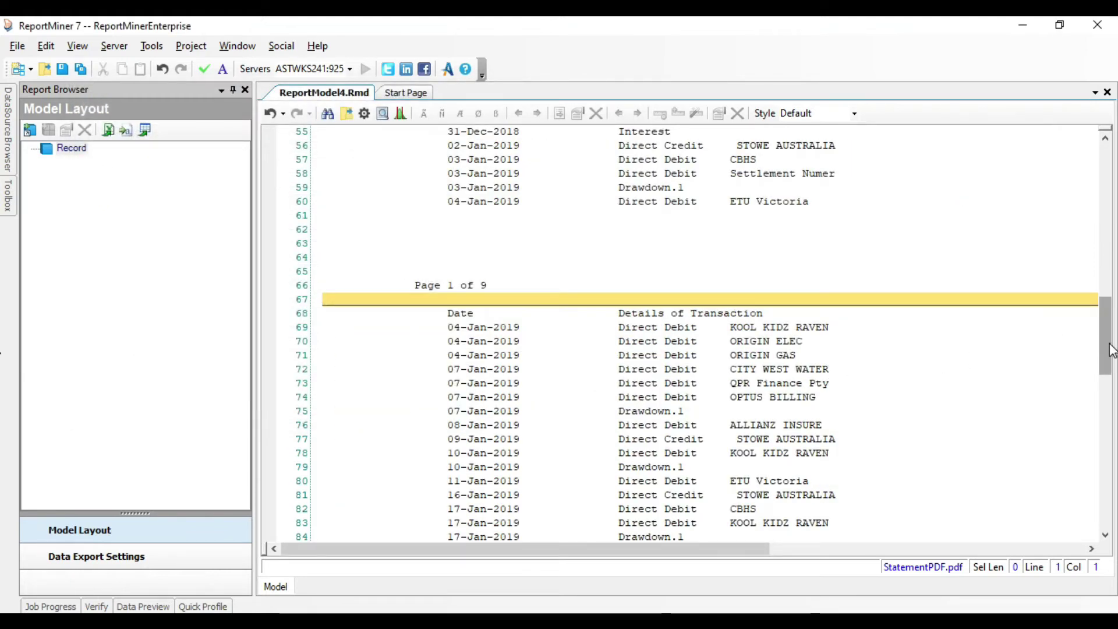
# Step: Add a Data region nested under Record in the Model Layout
pyautogui.moveTo(1109, 340); pyautogui.dragTo(1114, 256)
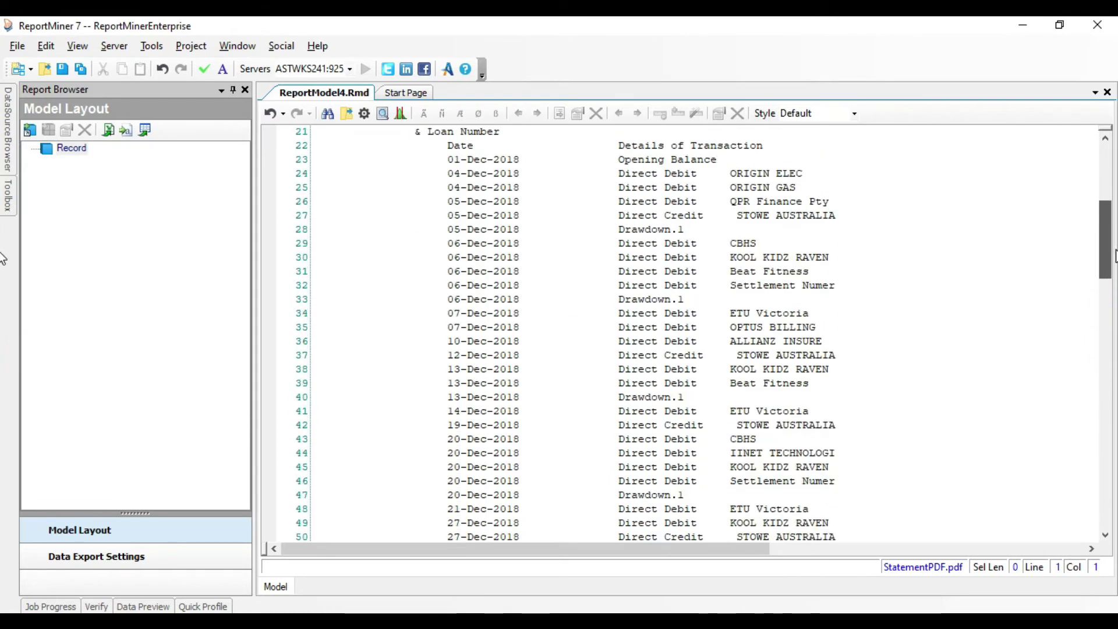
pyautogui.rightClick(80, 151)
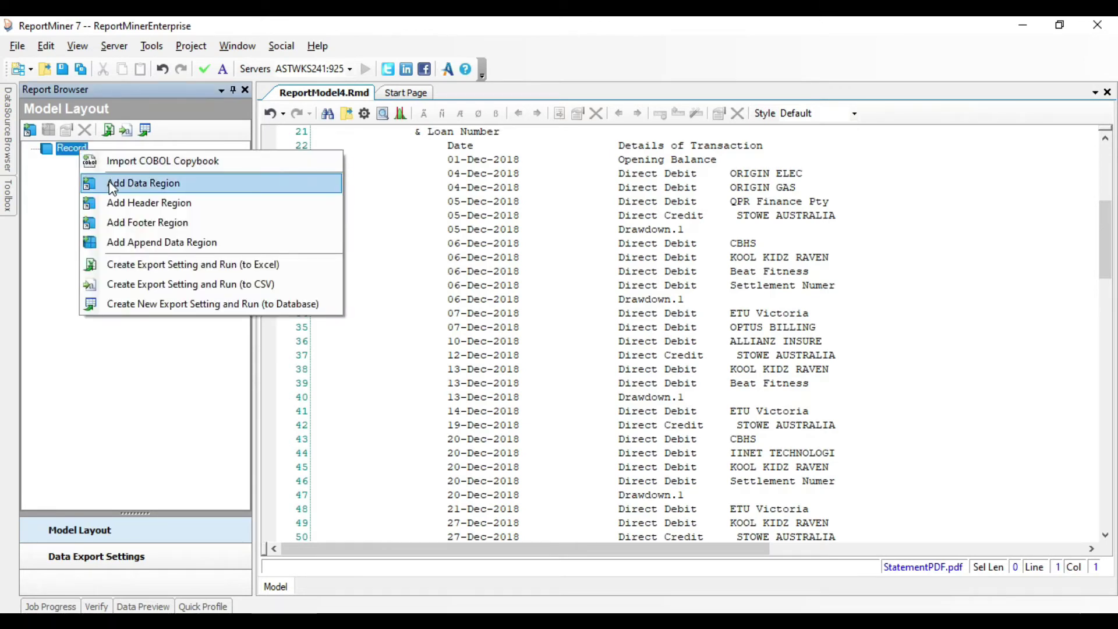
pyautogui.click(137, 183)
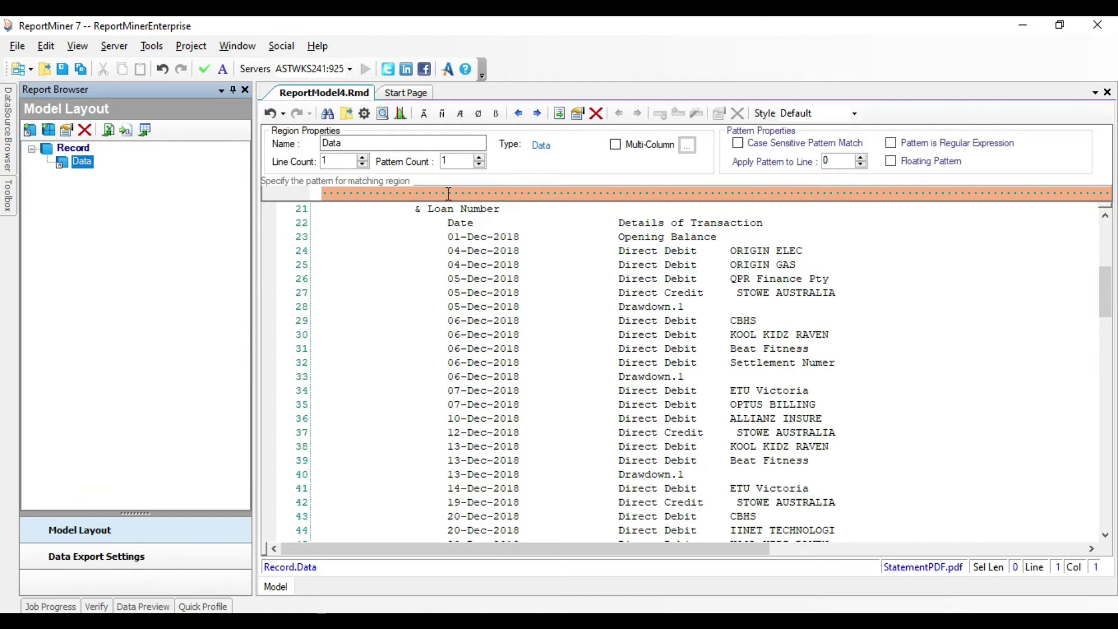
# Step: Build the NN-AAA-NNNN match pattern above the date column and select 01-Dec-2018 on line 23
pyautogui.click(448, 193)
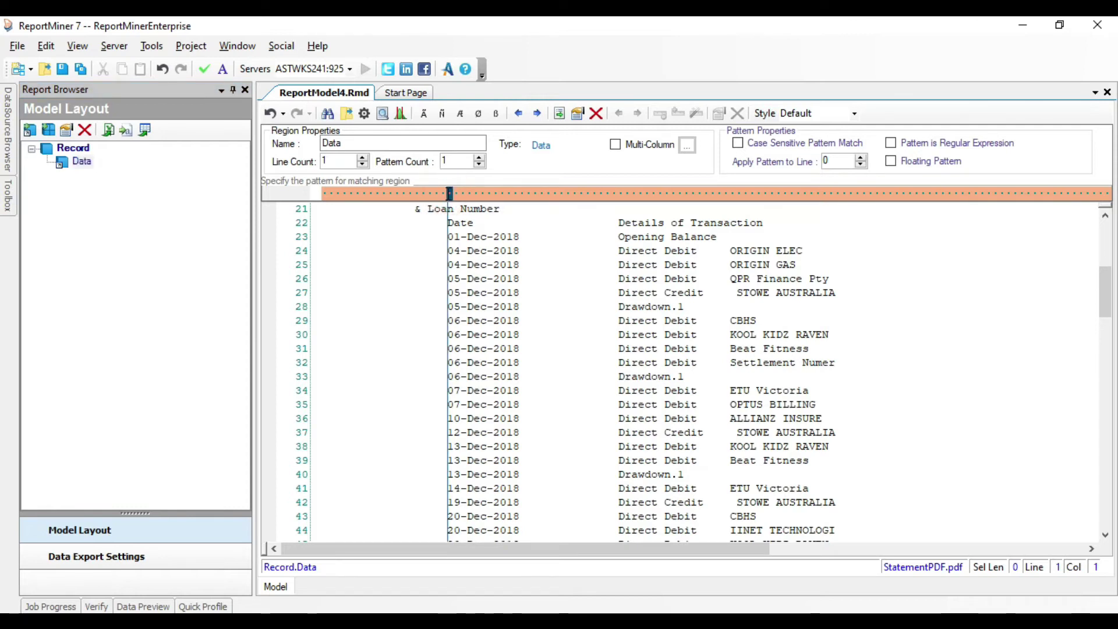
pyautogui.click(439, 114)
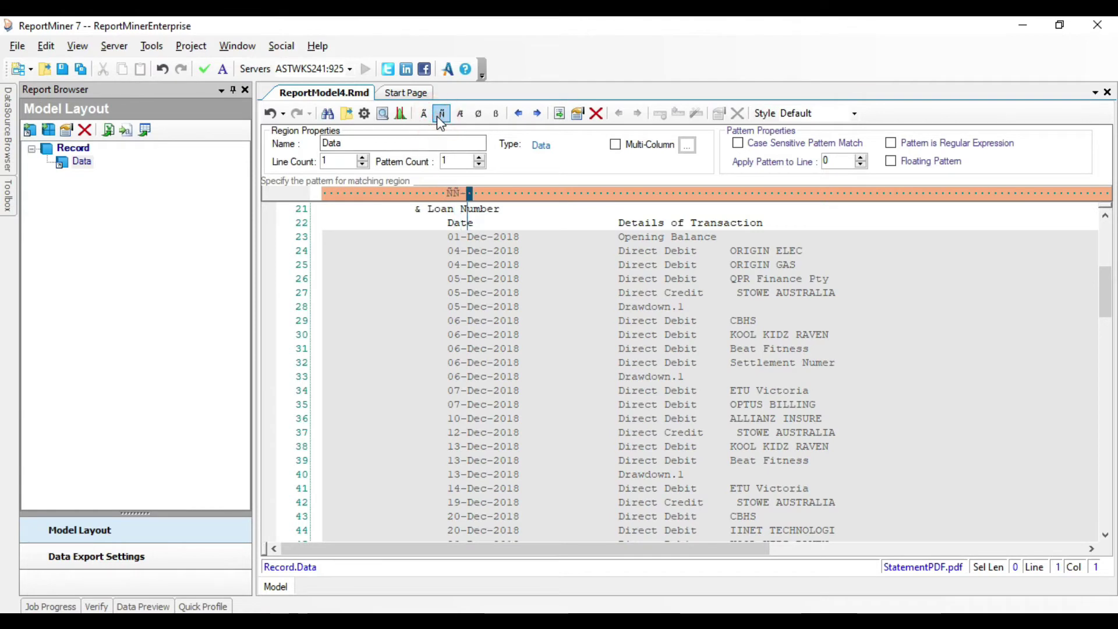
pyautogui.click(428, 114)
pyautogui.click(428, 115)
pyautogui.click(428, 115)
pyautogui.write('-')
pyautogui.click(441, 114)
pyautogui.click(441, 114)
pyautogui.click(441, 114)
pyautogui.click(441, 114)
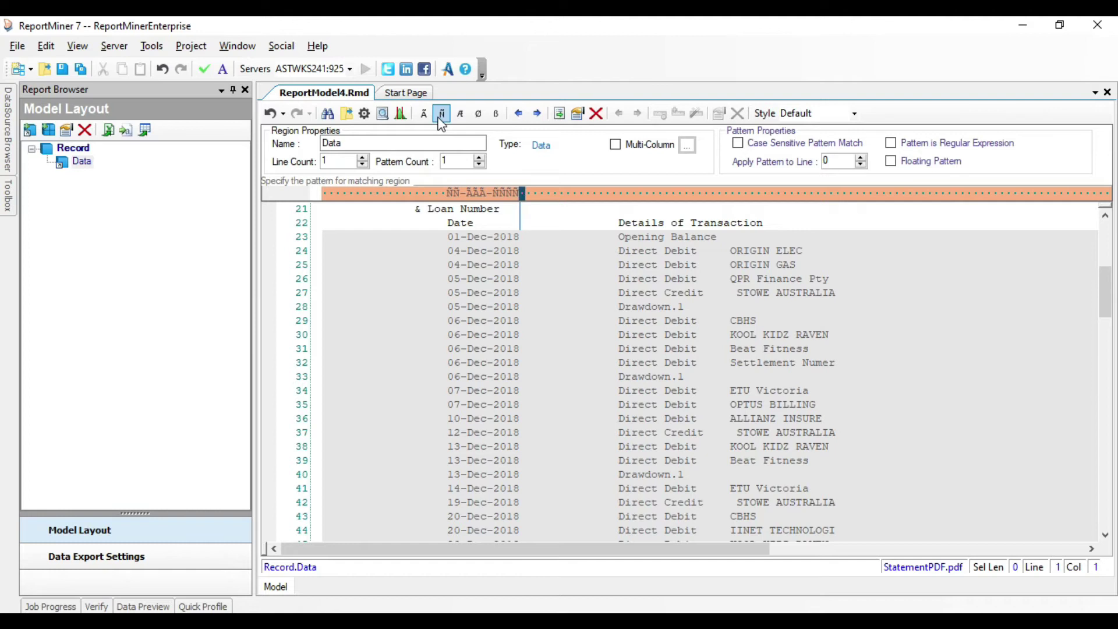
pyautogui.click(449, 237)
pyautogui.moveTo(449, 237); pyautogui.dragTo(547, 241)
# Step: Create a data field from the 01-Dec-2018 date and rename it Date
pyautogui.rightClick(545, 235)
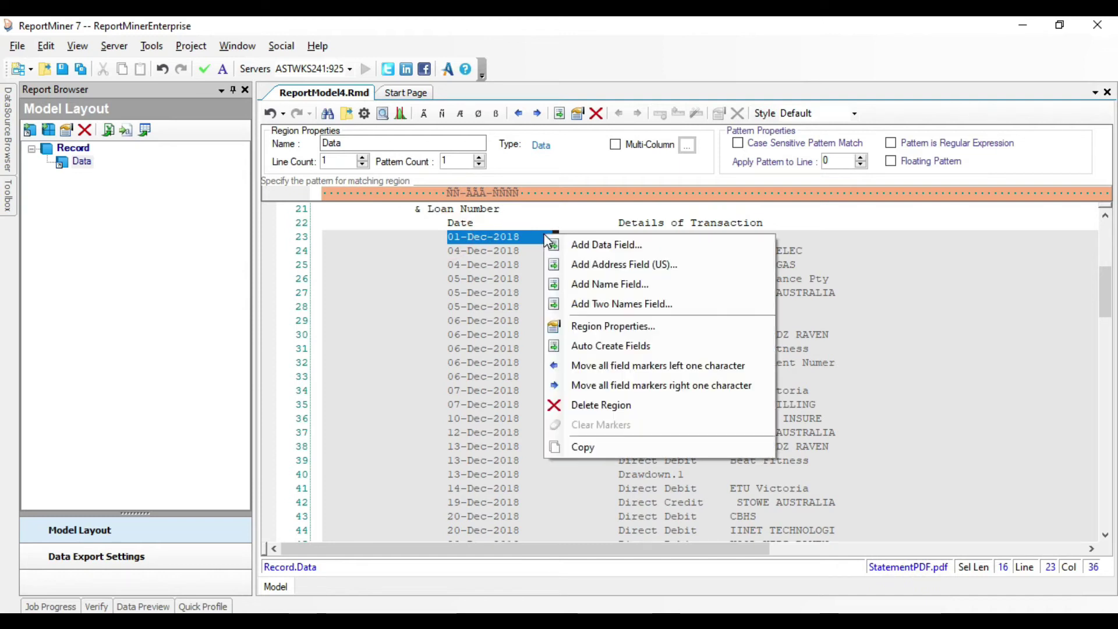
pyautogui.click(580, 249)
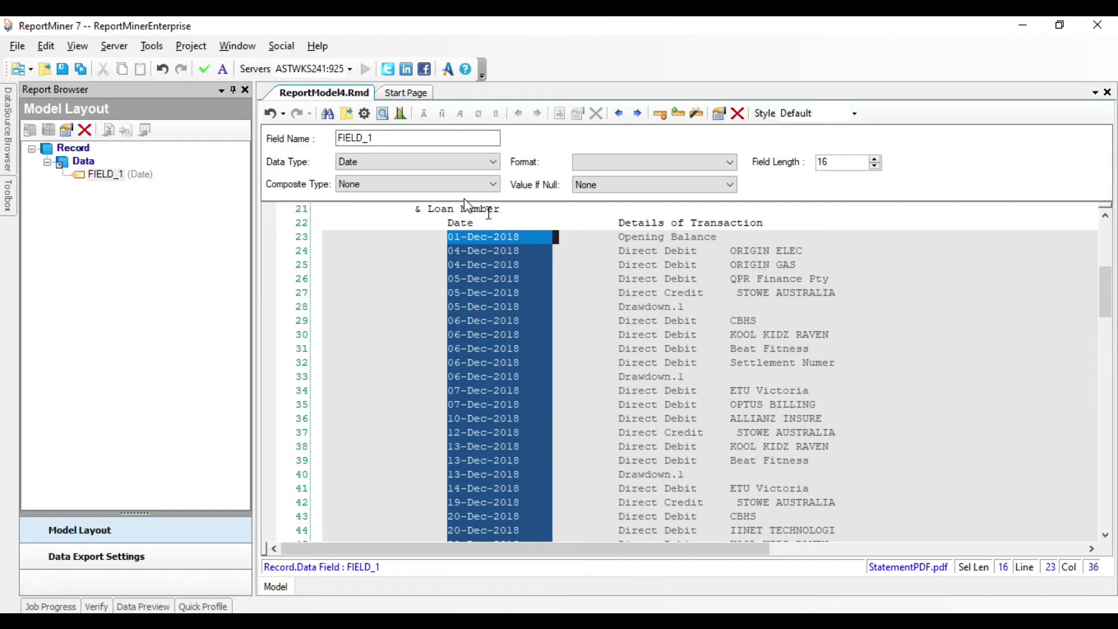
pyautogui.doubleClick(401, 139)
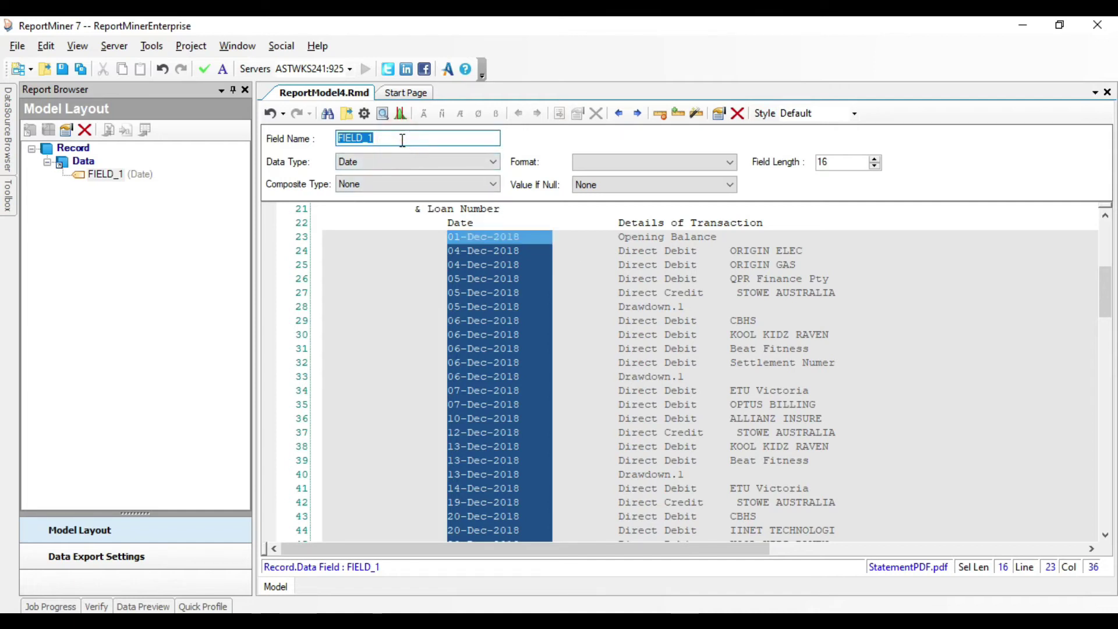
pyautogui.press('BackSpace')
pyautogui.write('Date')
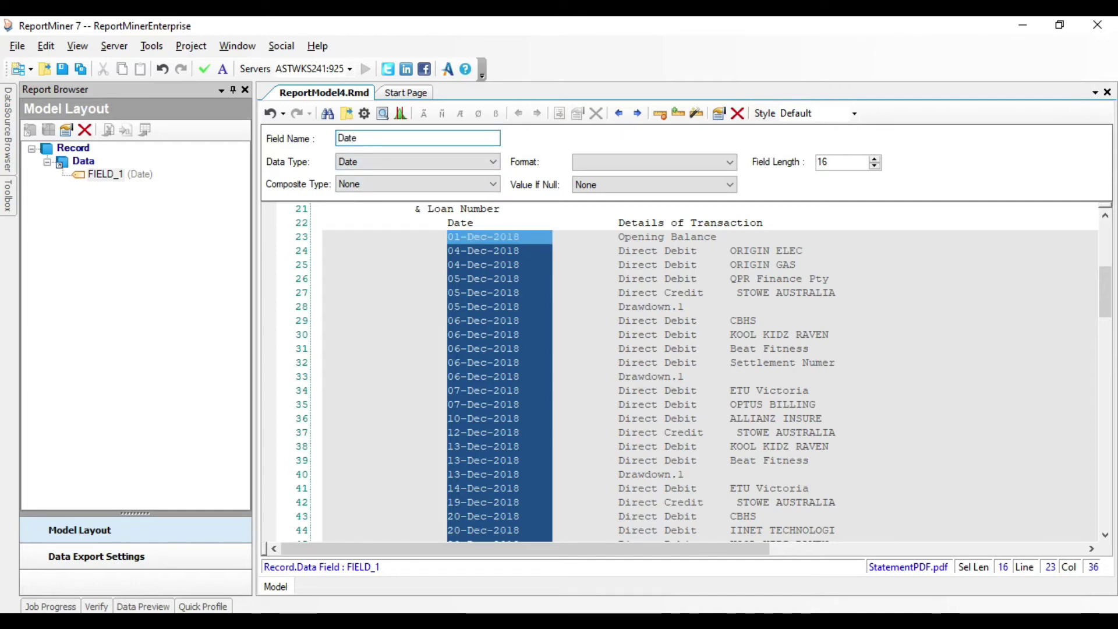
pyautogui.click(155, 246)
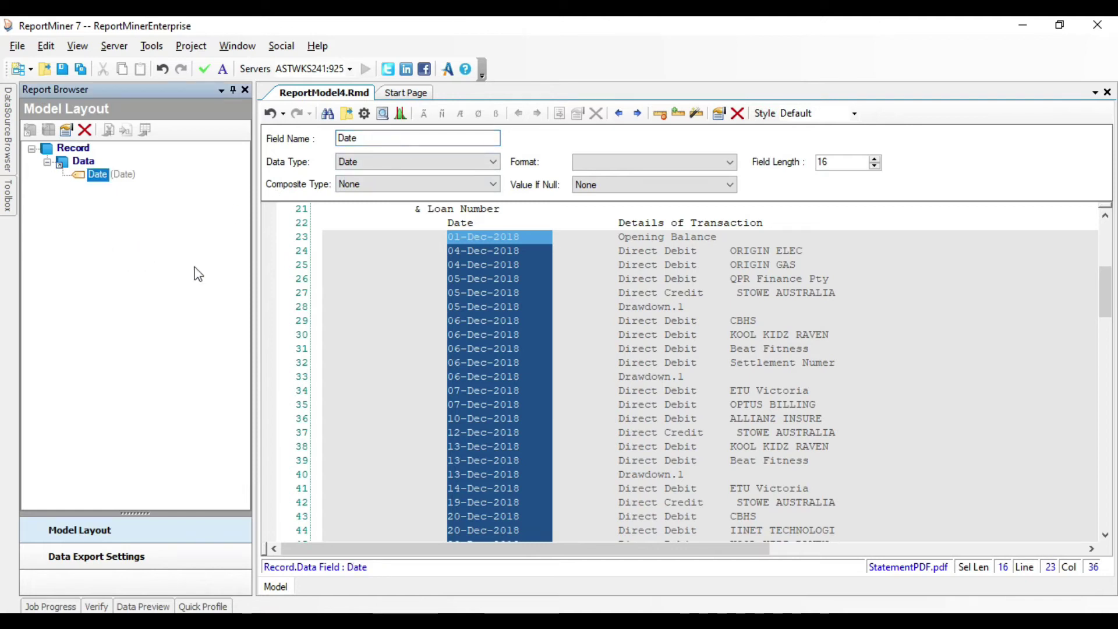
# Step: Add a data field for the transaction details column starting at the Opening Balance text
pyautogui.moveTo(602, 235); pyautogui.dragTo(828, 236)
pyautogui.rightClick(798, 238)
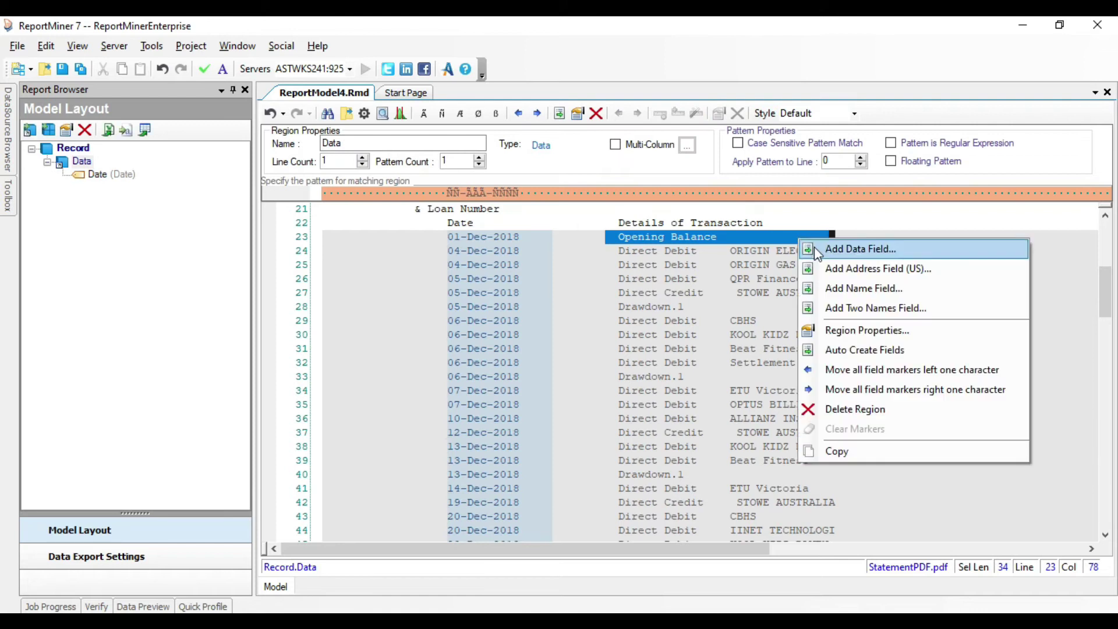
pyautogui.click(814, 247)
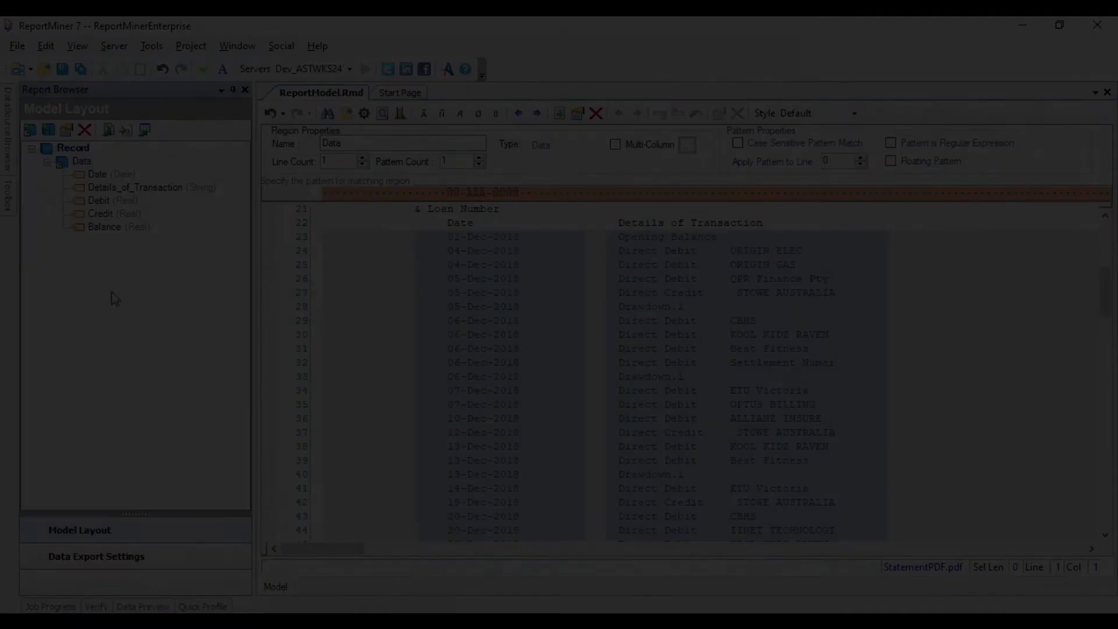
pyautogui.click(114, 284)
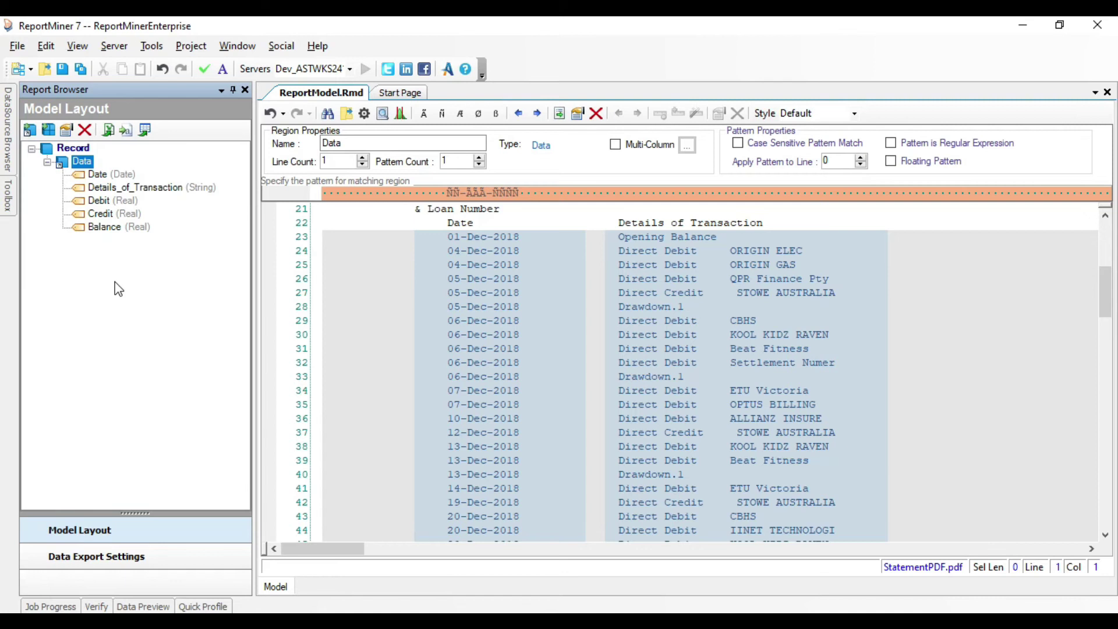
pyautogui.click(384, 114)
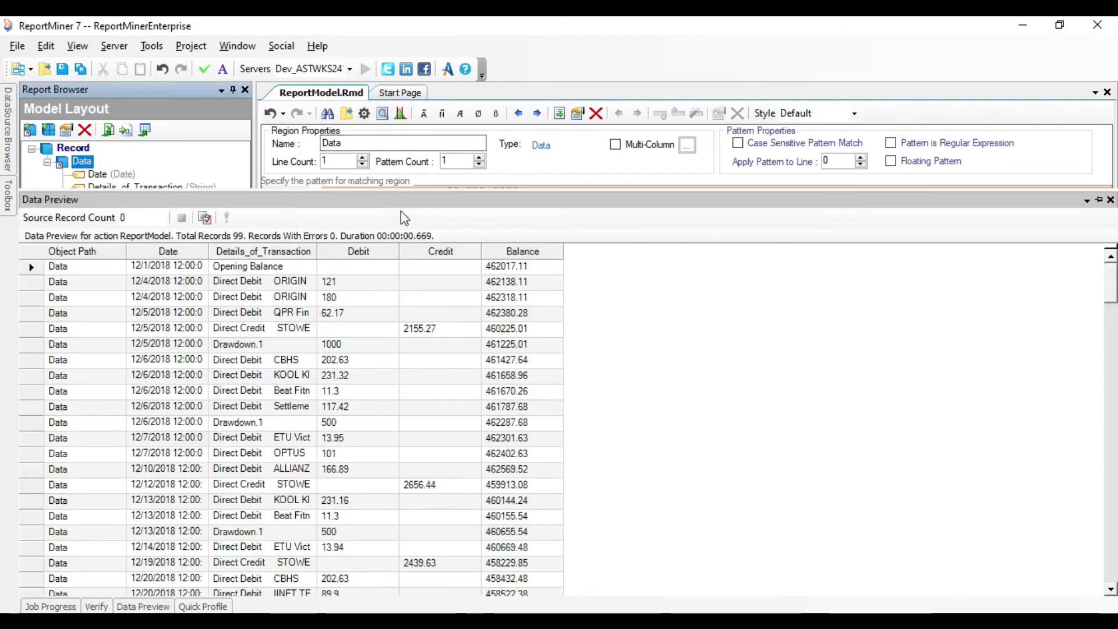
pyautogui.click(401, 211)
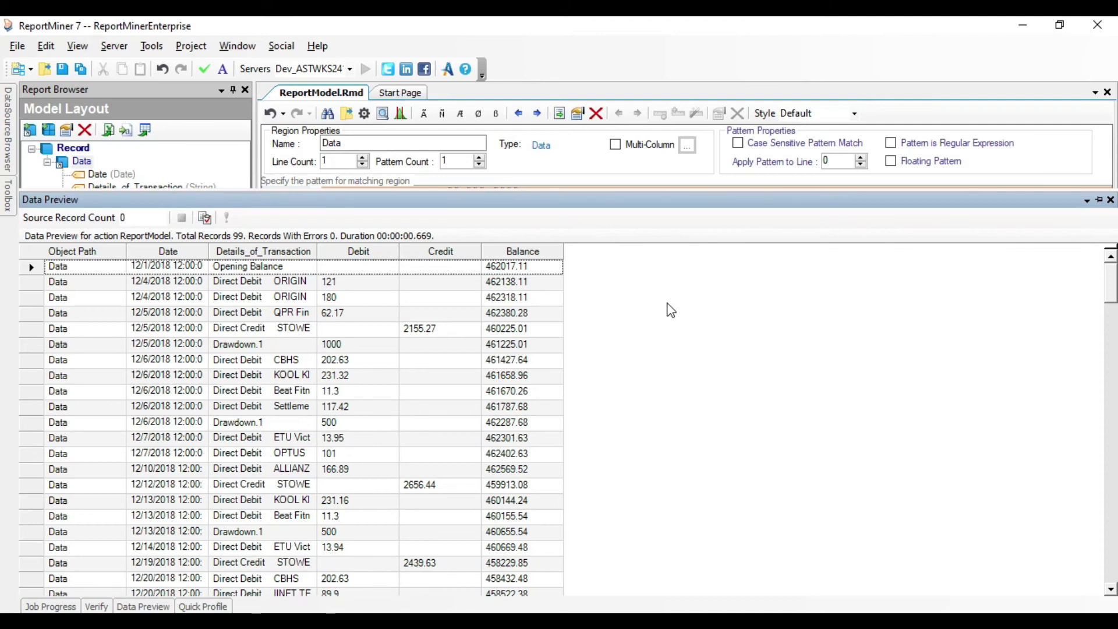
pyautogui.scroll(-2, 668, 312)
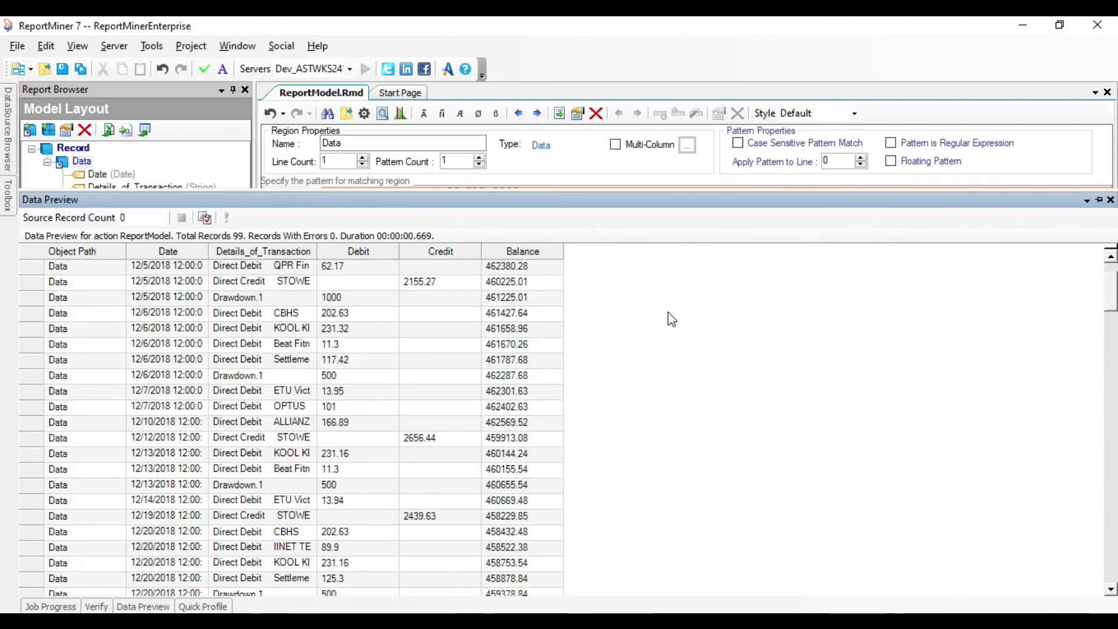
pyautogui.scroll(-1, 668, 318)
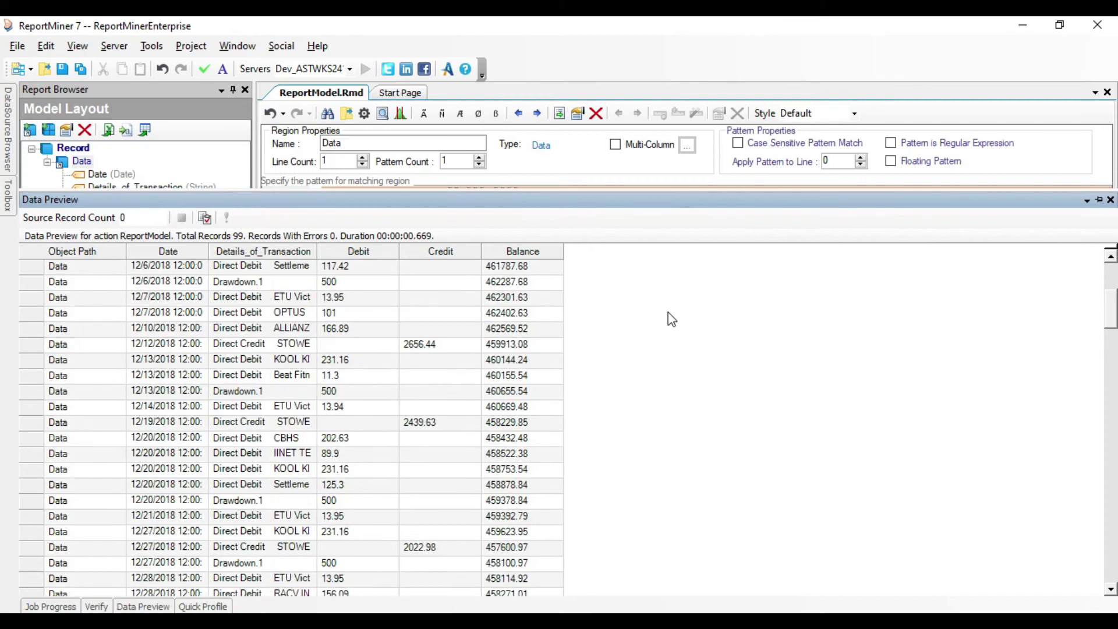
pyautogui.scroll(-1, 668, 318)
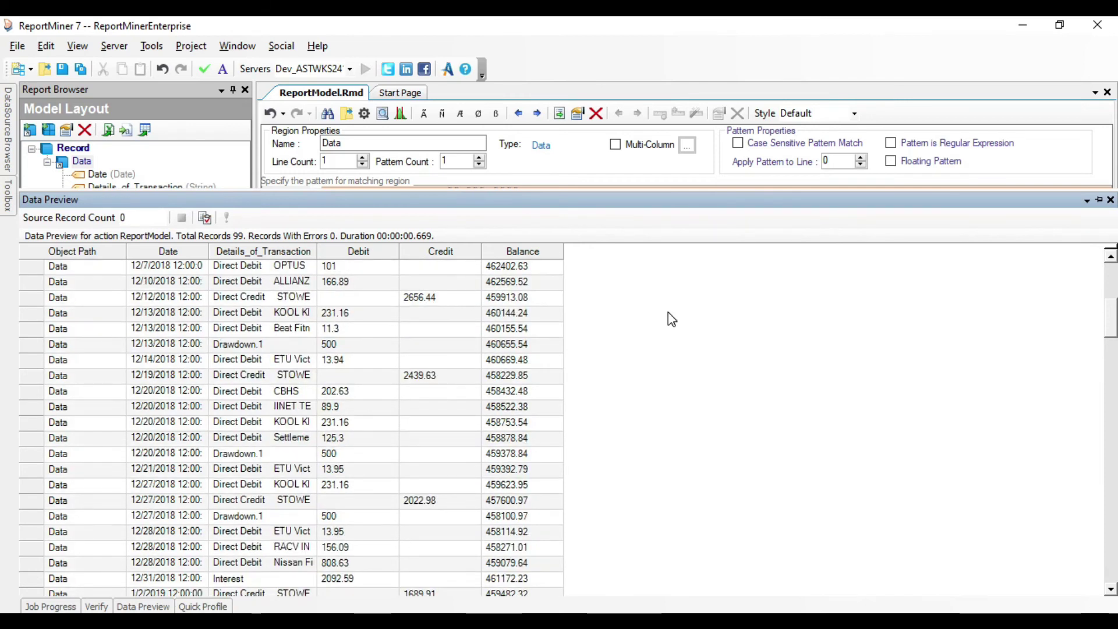
pyautogui.scroll(-1, 669, 318)
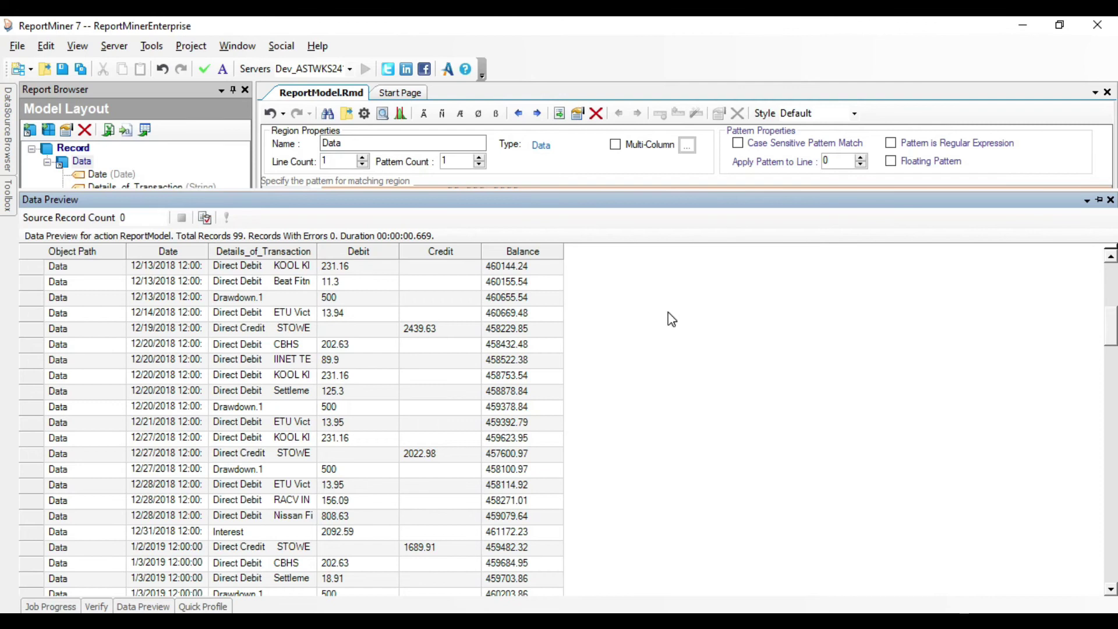
pyautogui.click(231, 175)
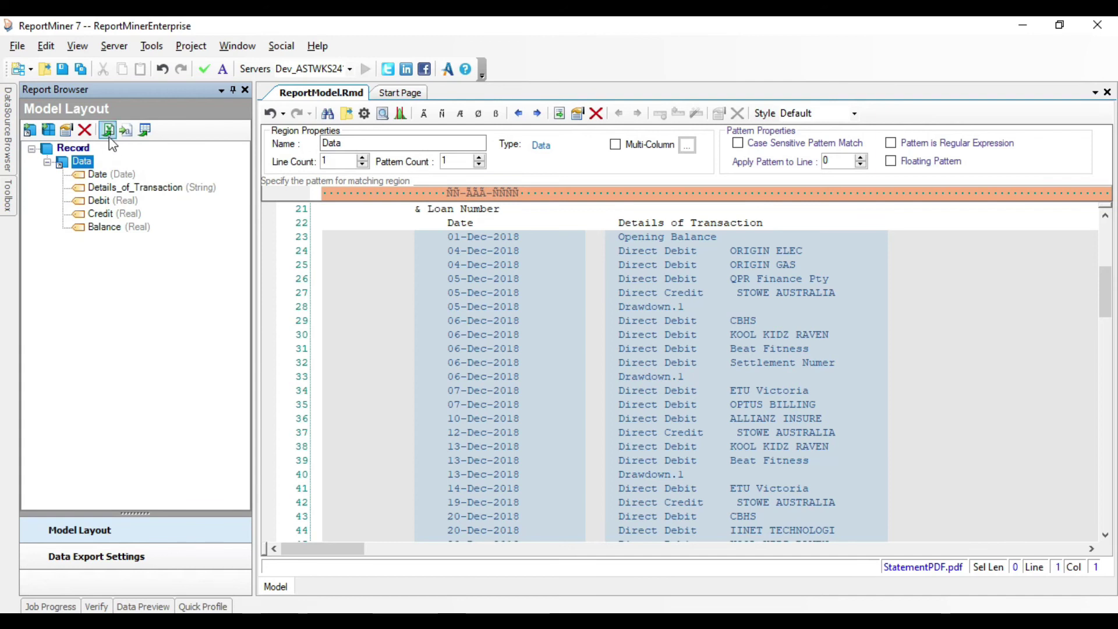
# Step: Set up an Excel export with destination file Export in the SourceFile folder
pyautogui.click(109, 134)
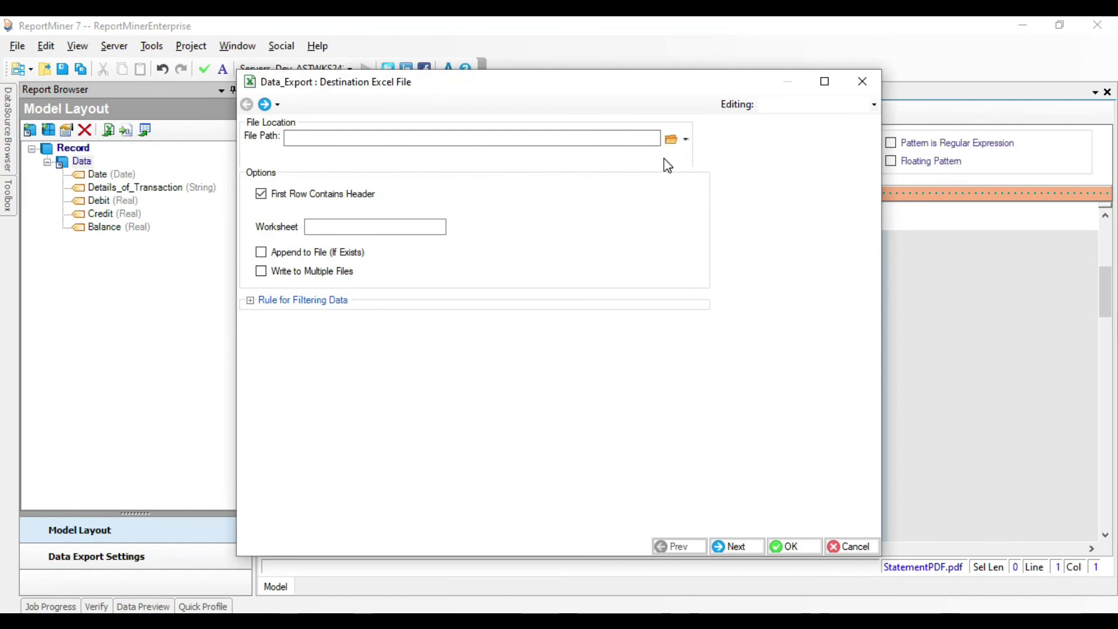
pyautogui.click(669, 140)
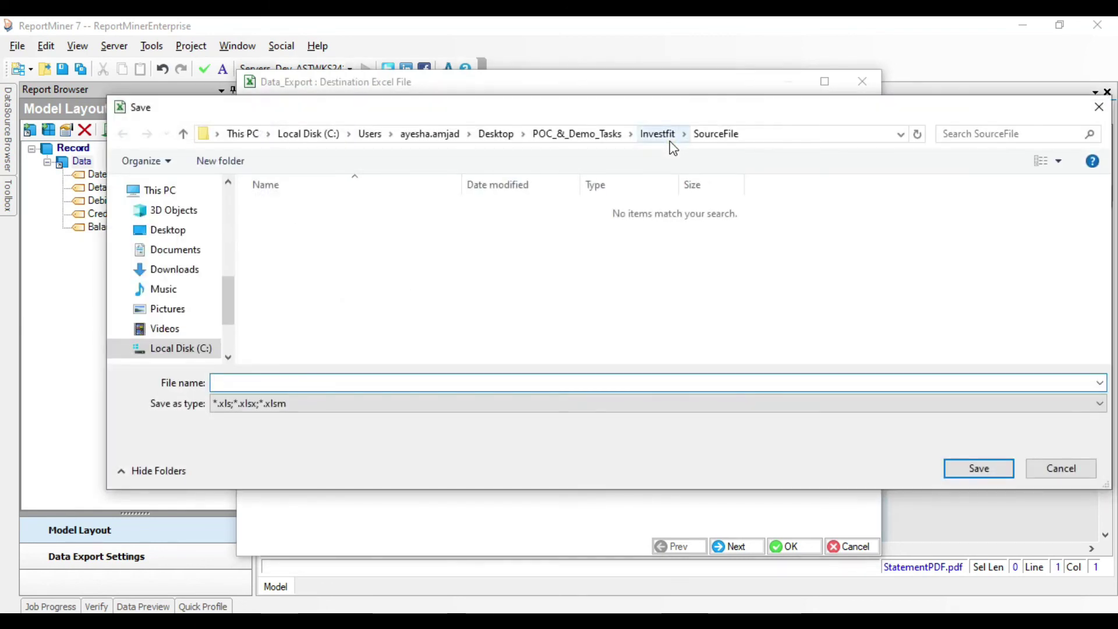
pyautogui.write('Export')
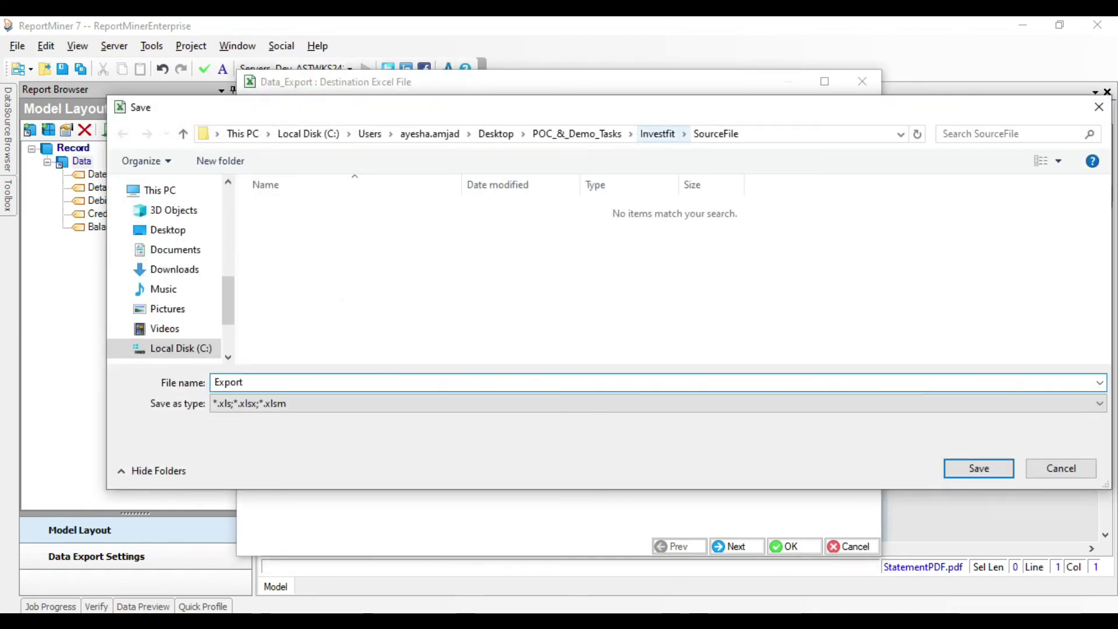
pyautogui.click(960, 466)
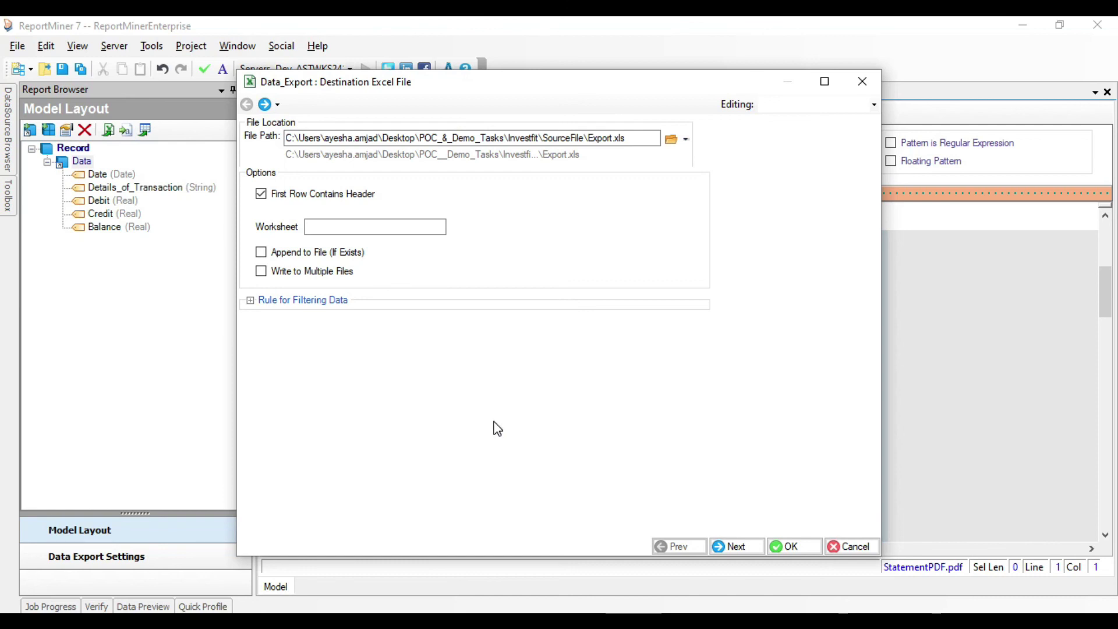
# Step: Confirm the Excel export settings to run the Data_Export job
pyautogui.click(790, 547)
pyautogui.click(589, 563)
pyautogui.click(571, 434)
# Step: Enlarge the Job Progress panel to read the log showing 99 records in and out
pyautogui.moveTo(567, 296); pyautogui.dragTo(567, 297)
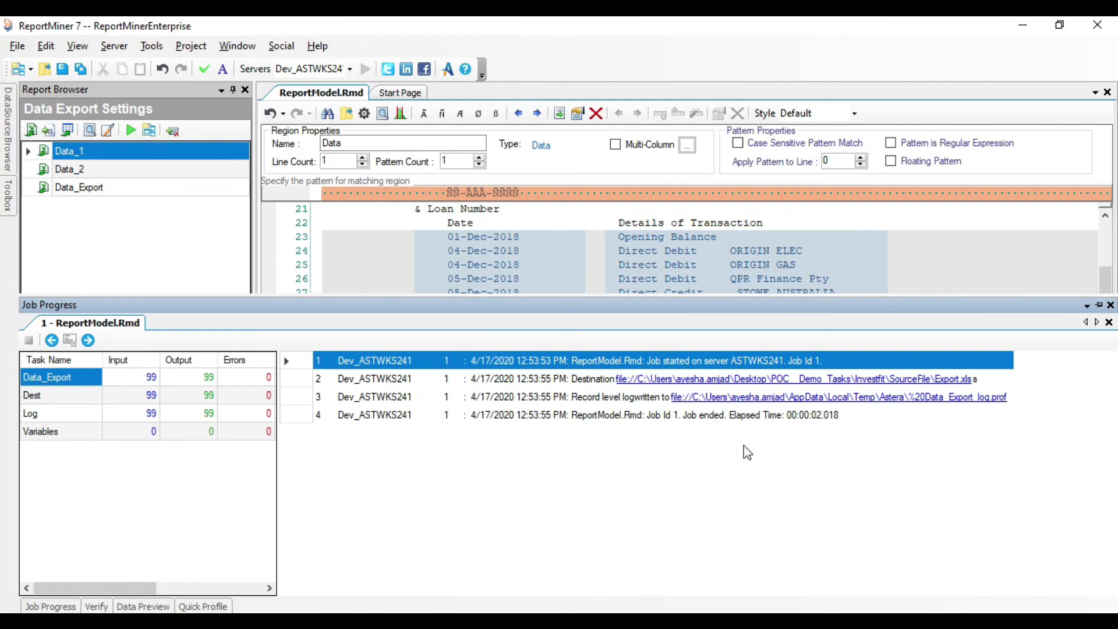
# Step: Open Export.xls from the job log link and maximize the Excel window
pyautogui.click(741, 387)
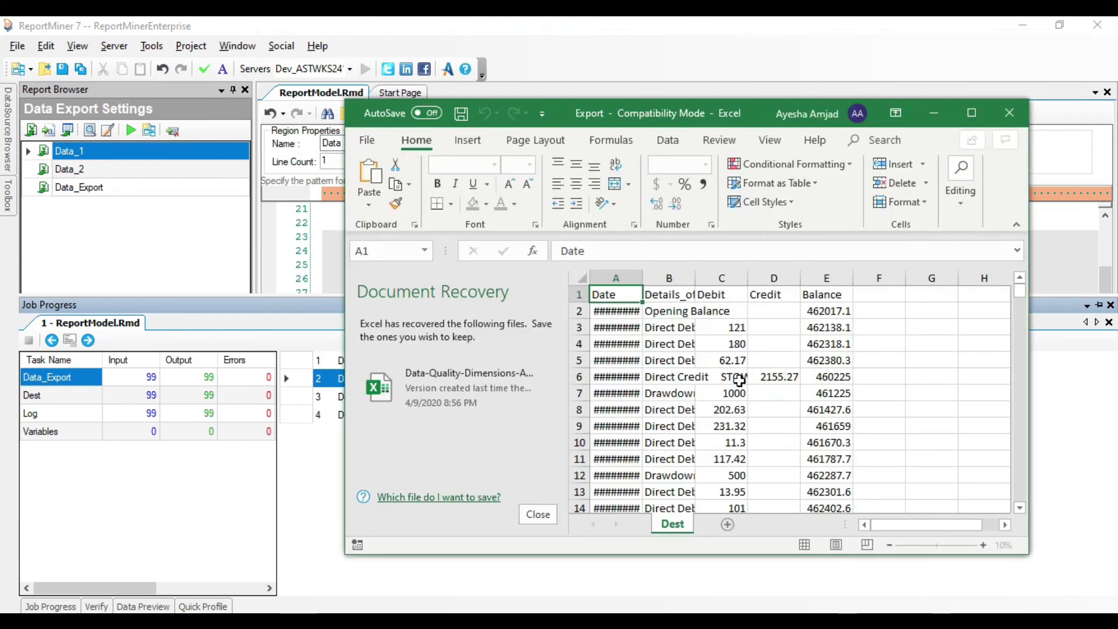
pyautogui.click(971, 113)
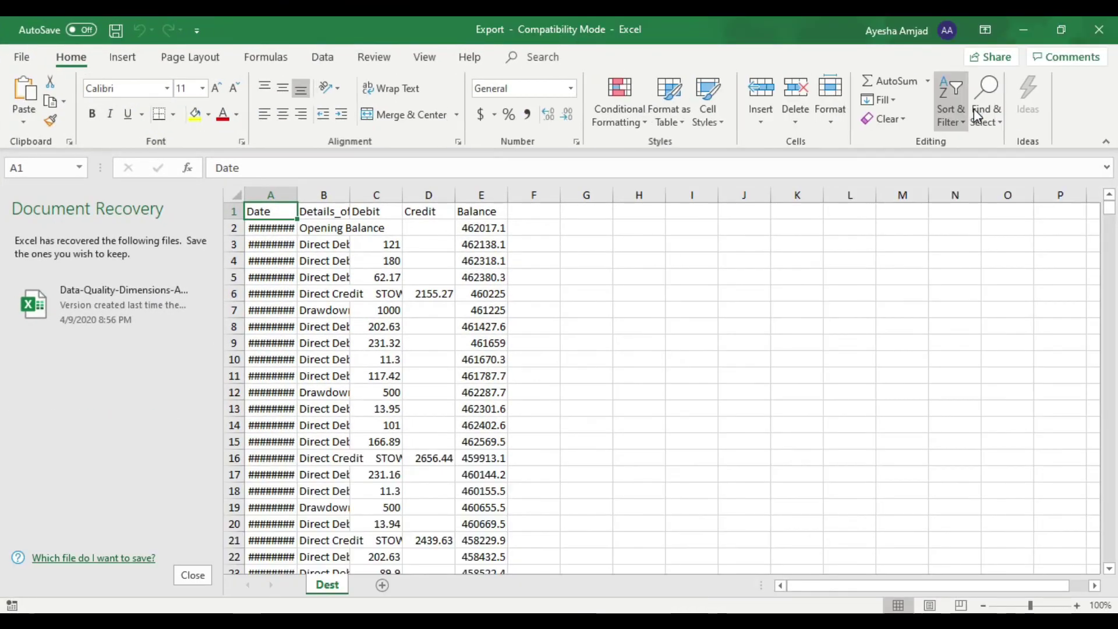